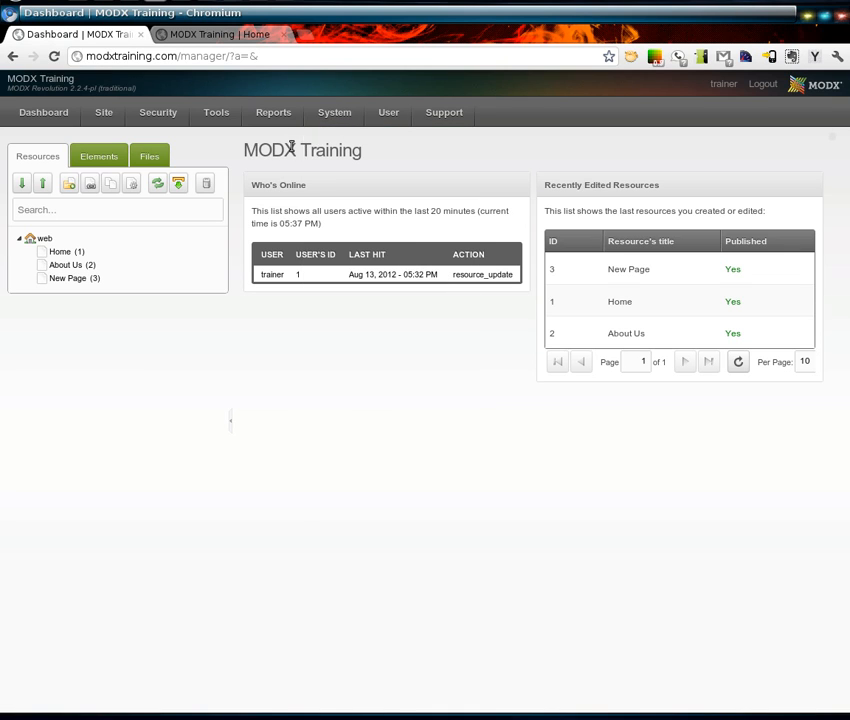
- From Manage Users, inspect the admin account's Active and Blocked values, then start a New User
mouse_move(165, 118)
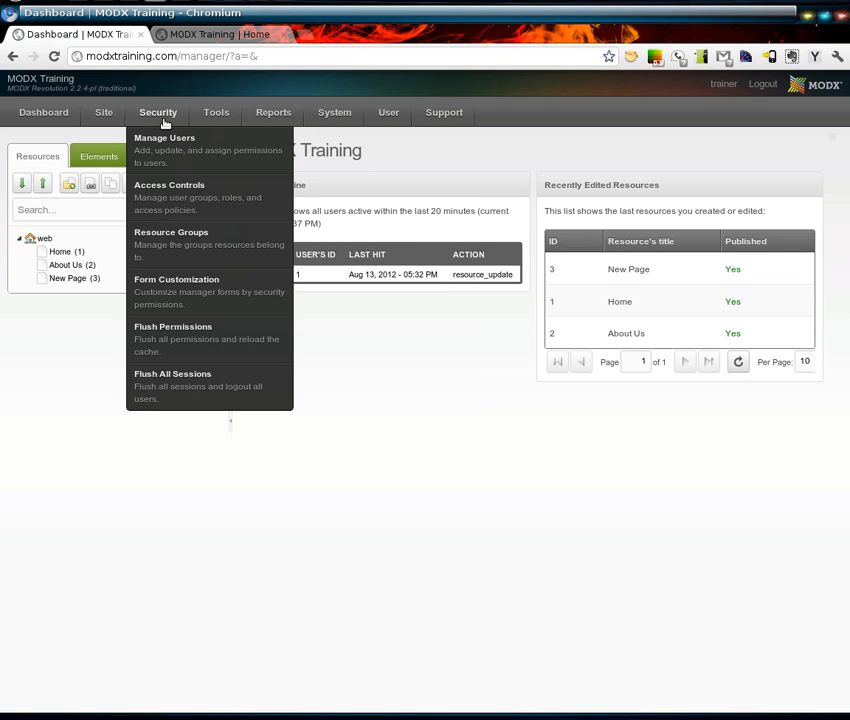
left_click(169, 158)
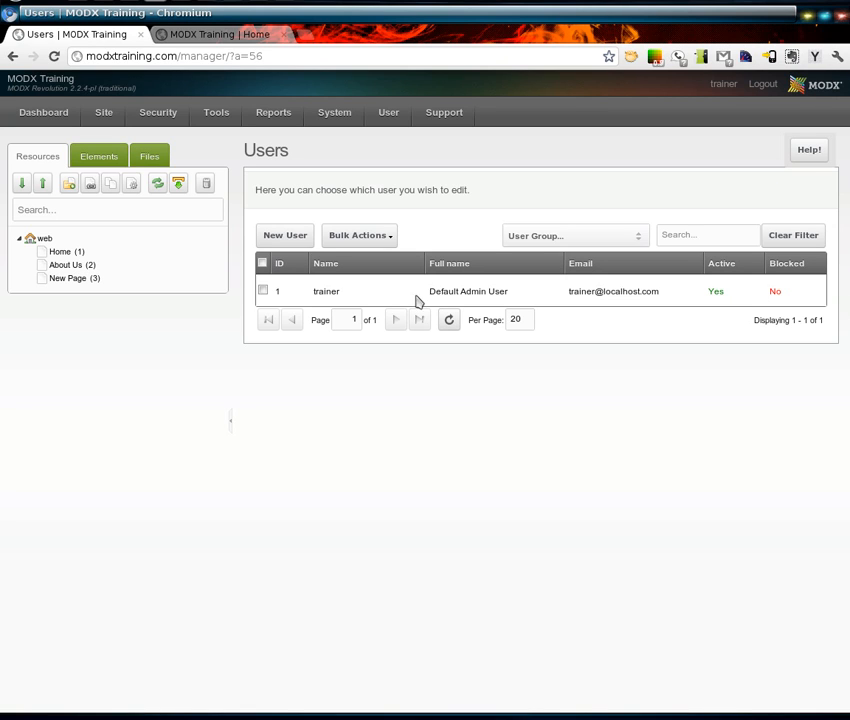
double_click(334, 295)
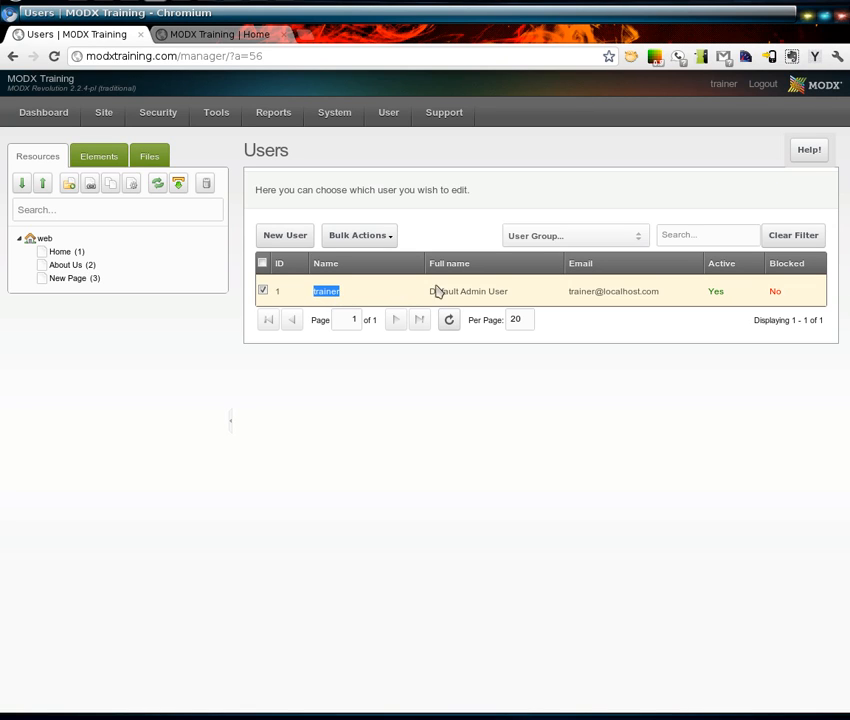
double_click(740, 298)
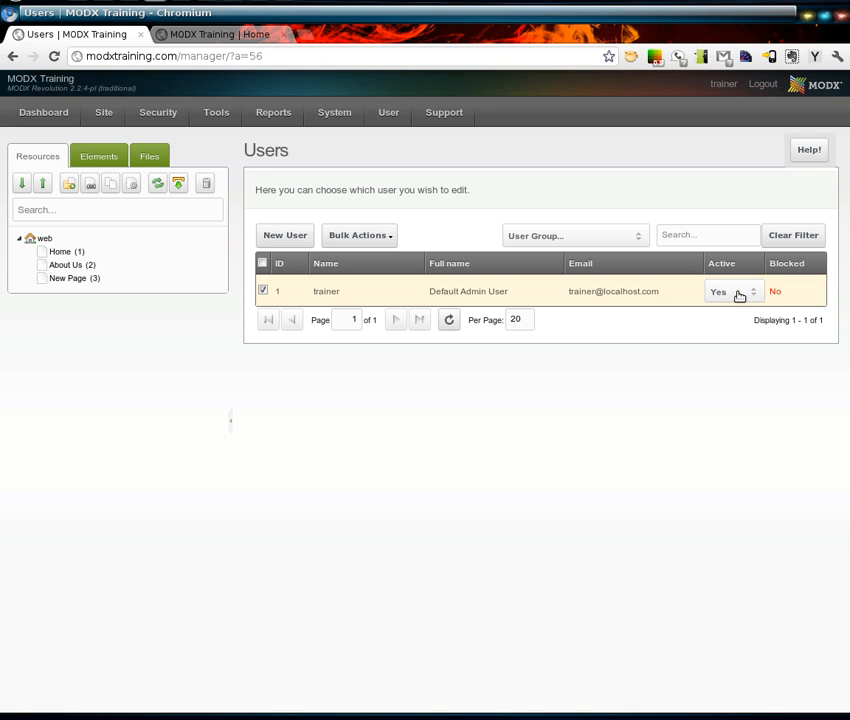
double_click(800, 294)
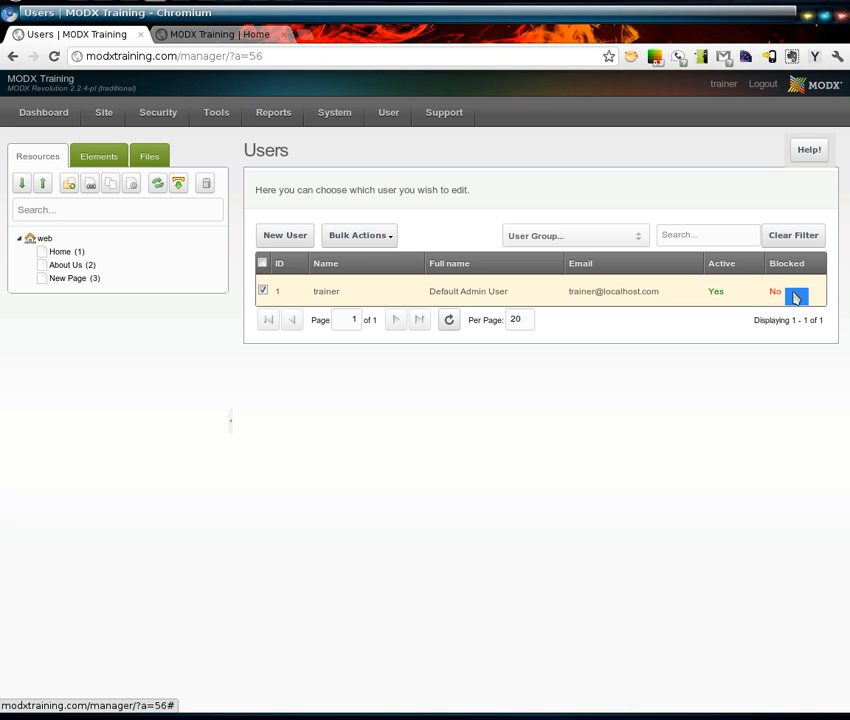
double_click(734, 292)
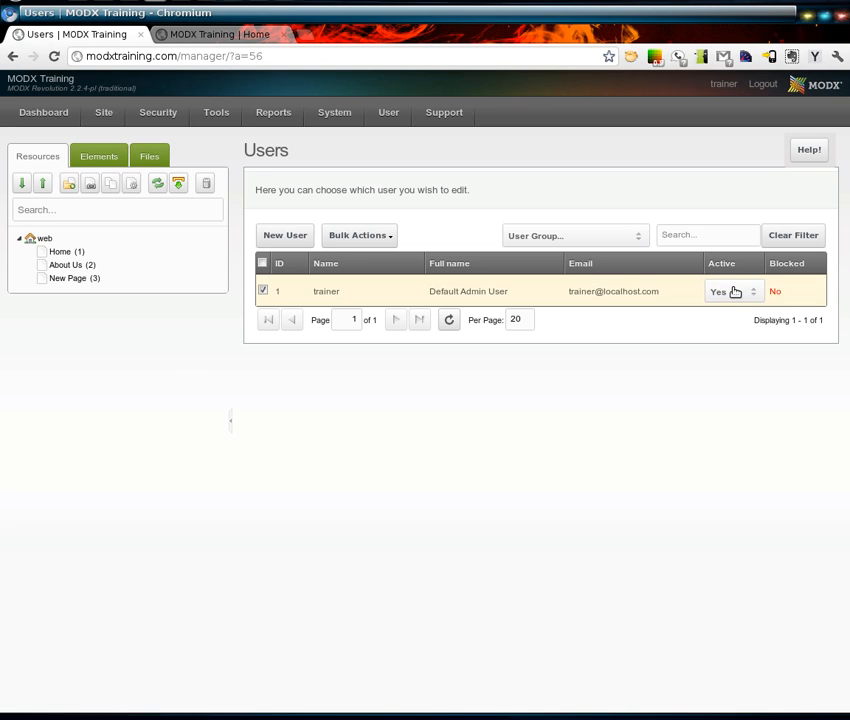
left_click(747, 298)
left_click(747, 298)
left_click(724, 349)
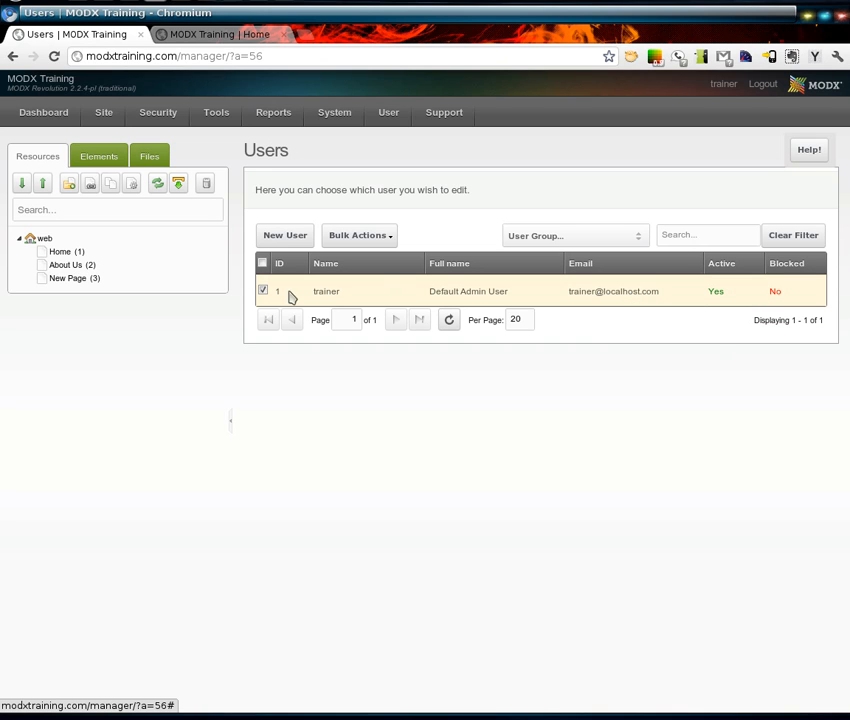
left_click(286, 240)
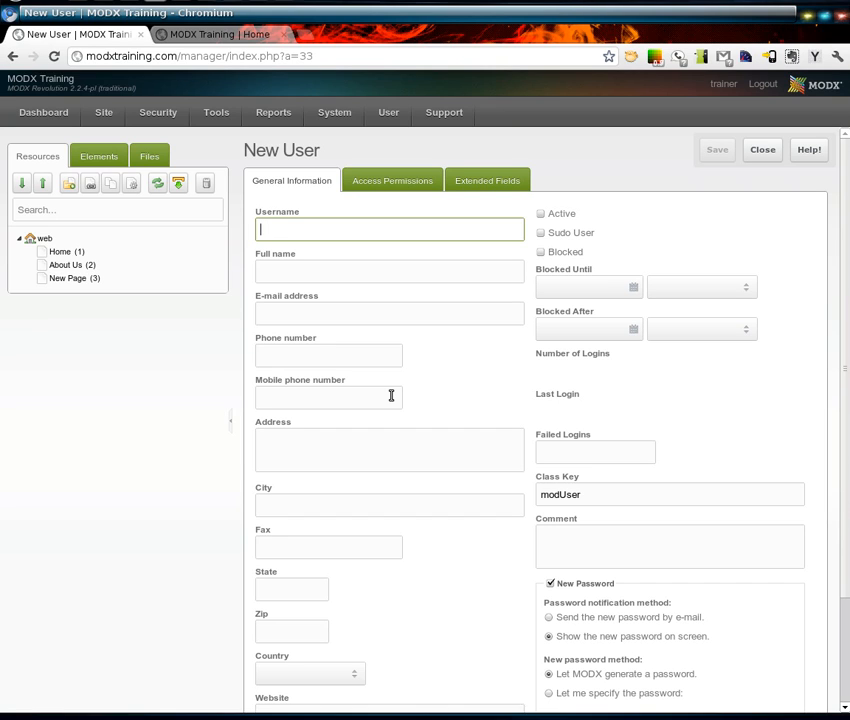
- Enter the new username, completing an autocomplete suggestion
type("jo")
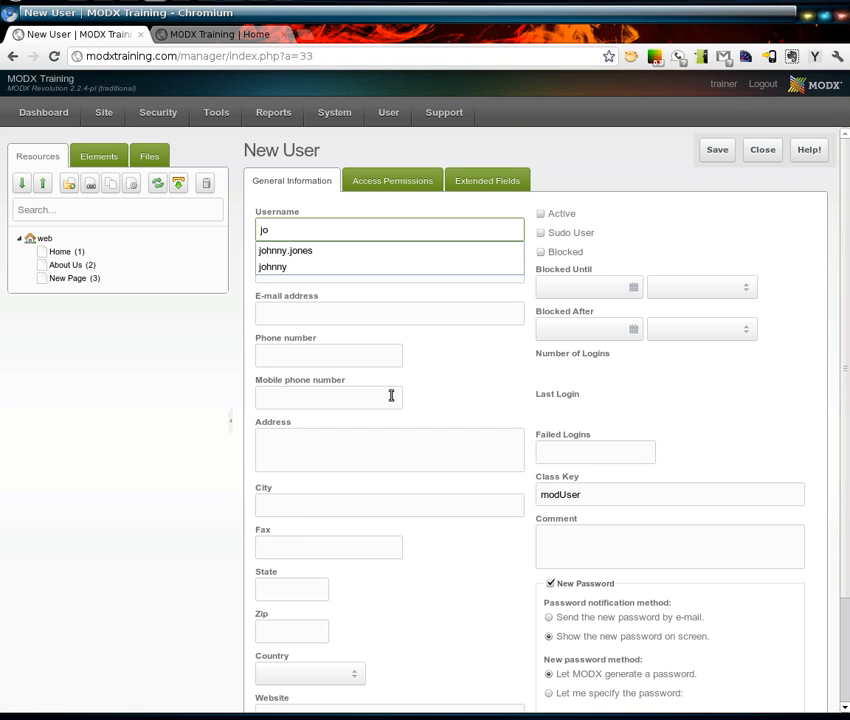
key("Down")
key("Down")
key("Return")
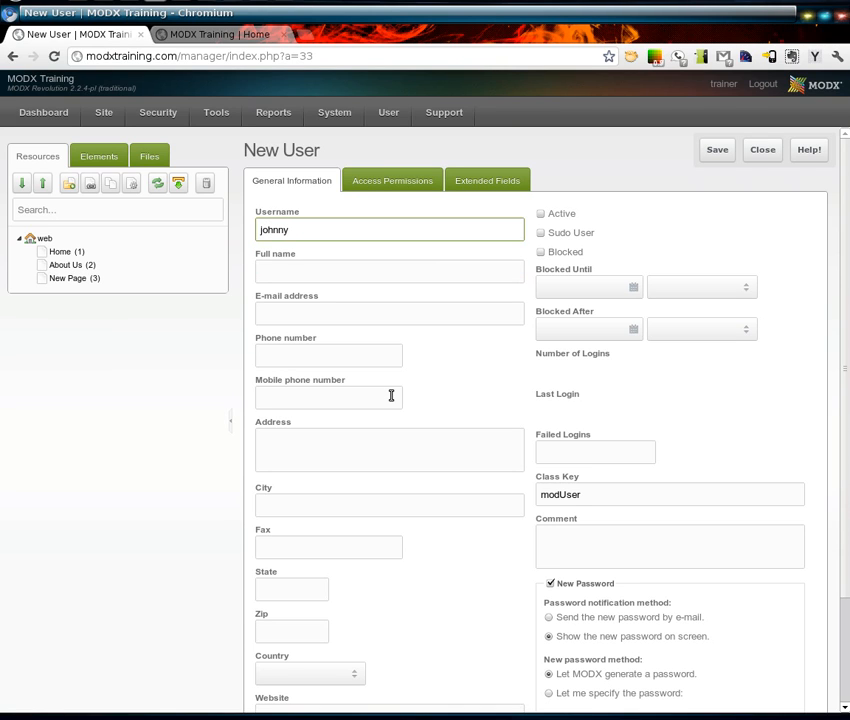
type("s")
- Fill in the user's full name with corrected capitalisation
key("Tab")
type("JOh")
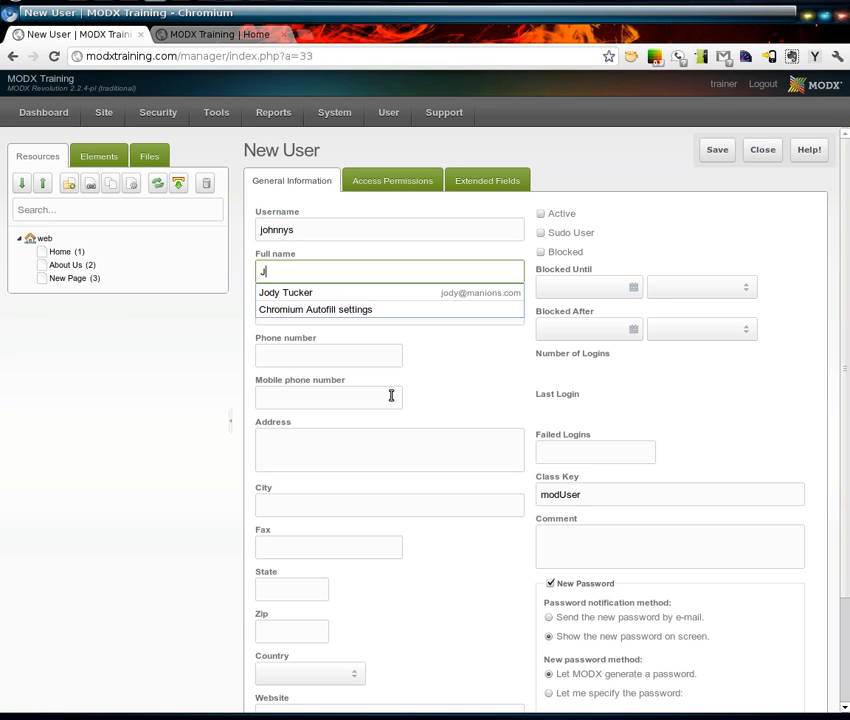
key("BackSpace")
key("BackSpace")
type("ohn")
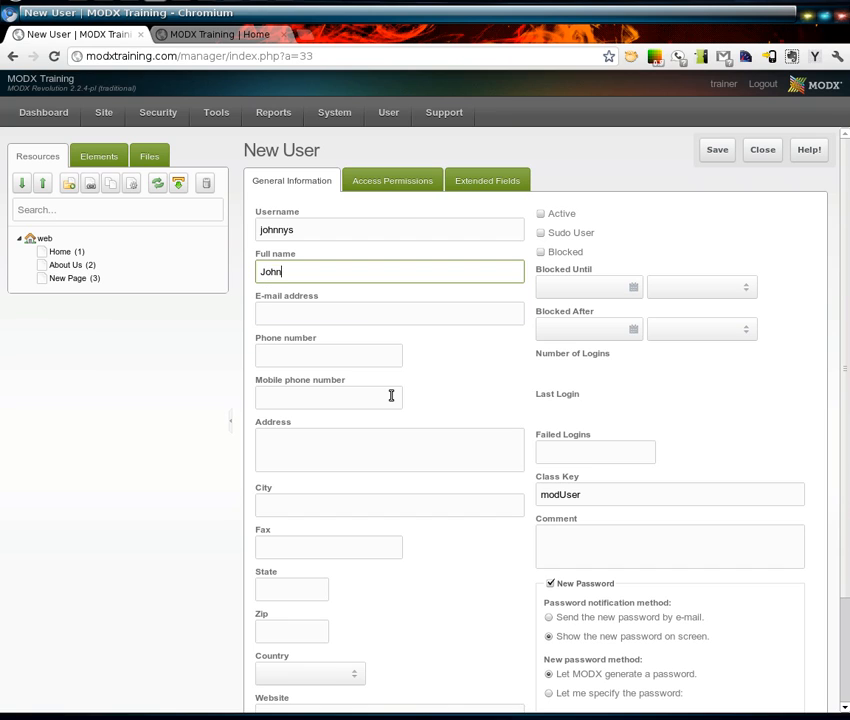
type("ny Smith")
- Enter the user's e-mail address and review the full name field
key("Tab")
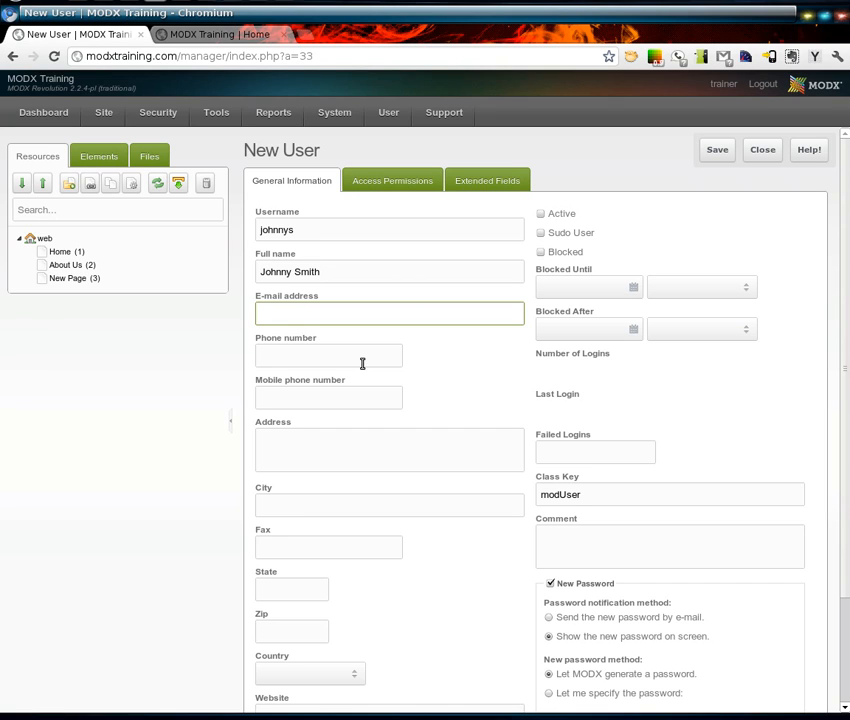
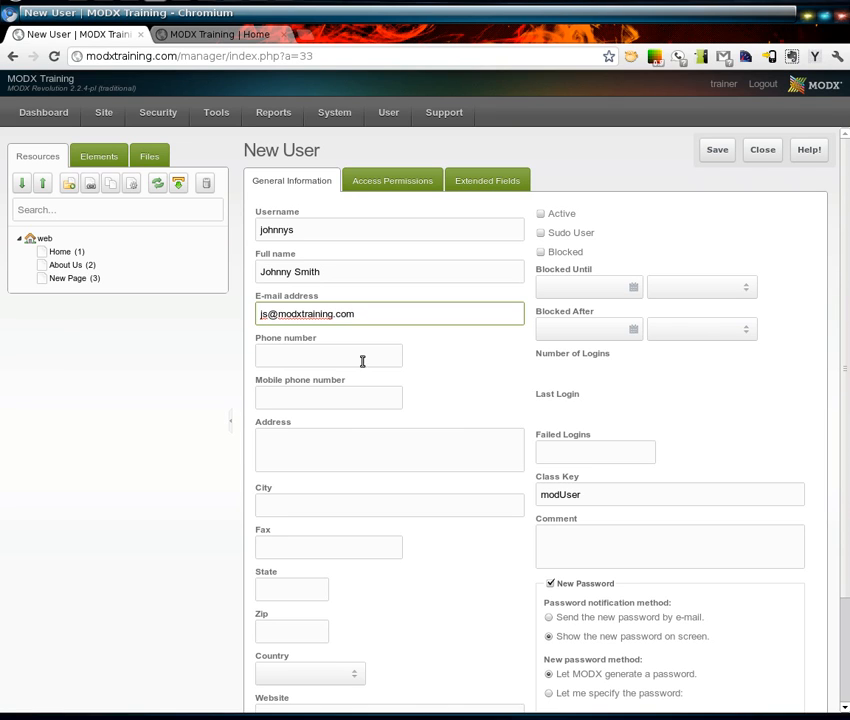
left_click(502, 351)
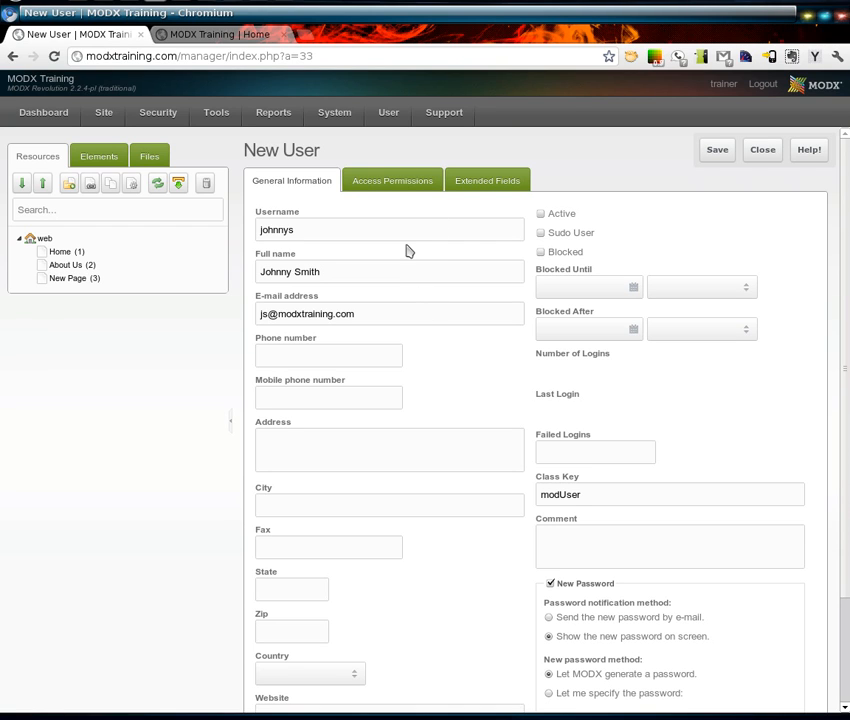
mouse_move(409, 229)
left_click_drag(328, 272, 247, 270)
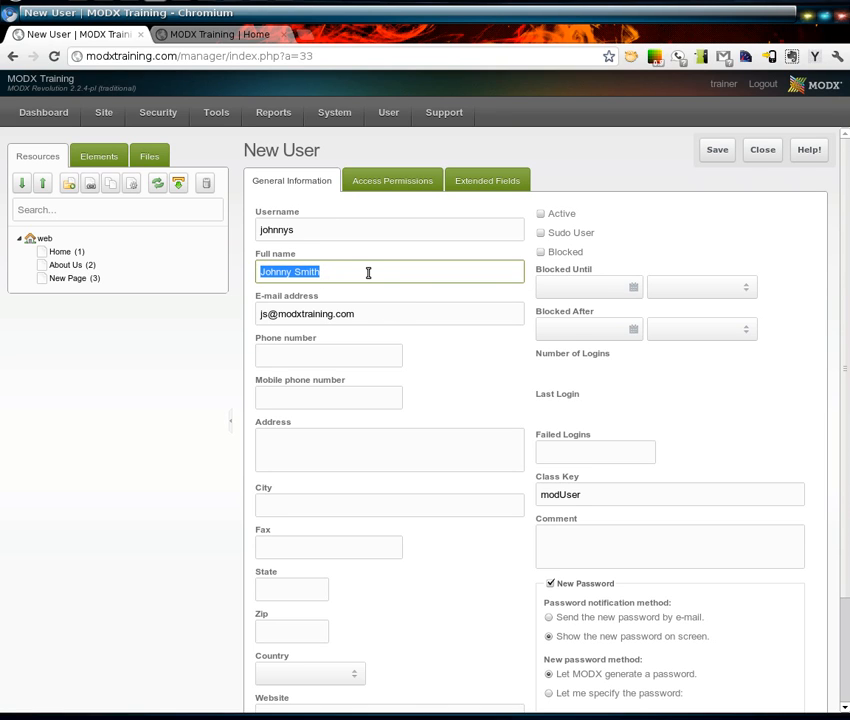
left_click(377, 310)
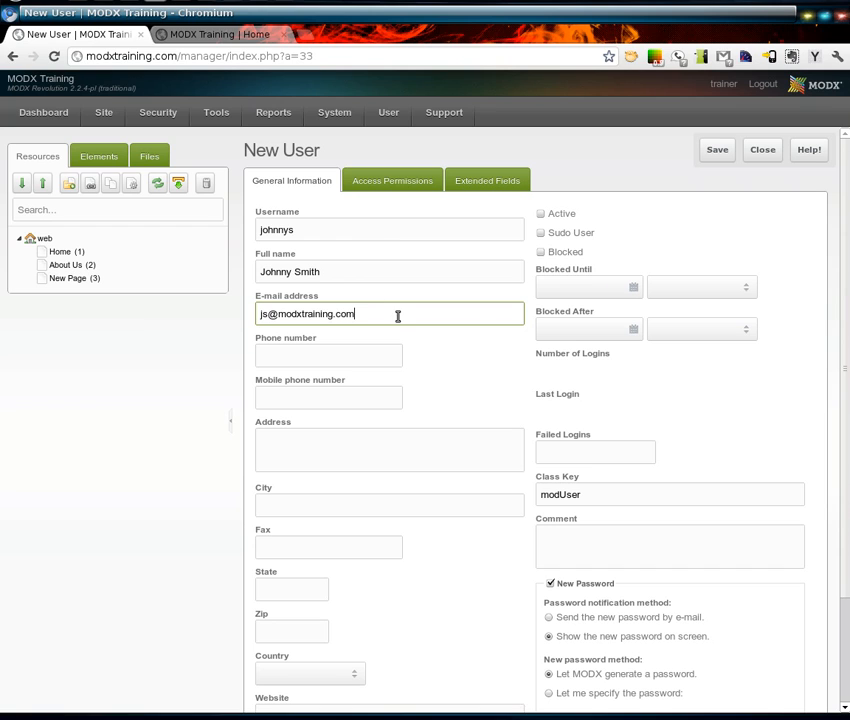
- Tick Active for the new account and read the Sudo User and Blocked help
left_click(573, 216)
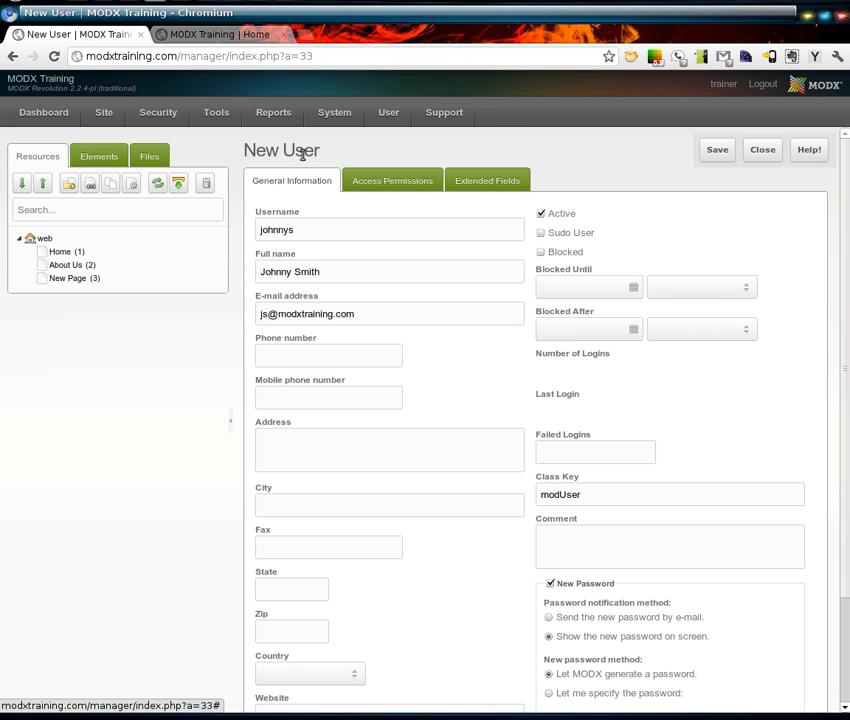
mouse_move(590, 232)
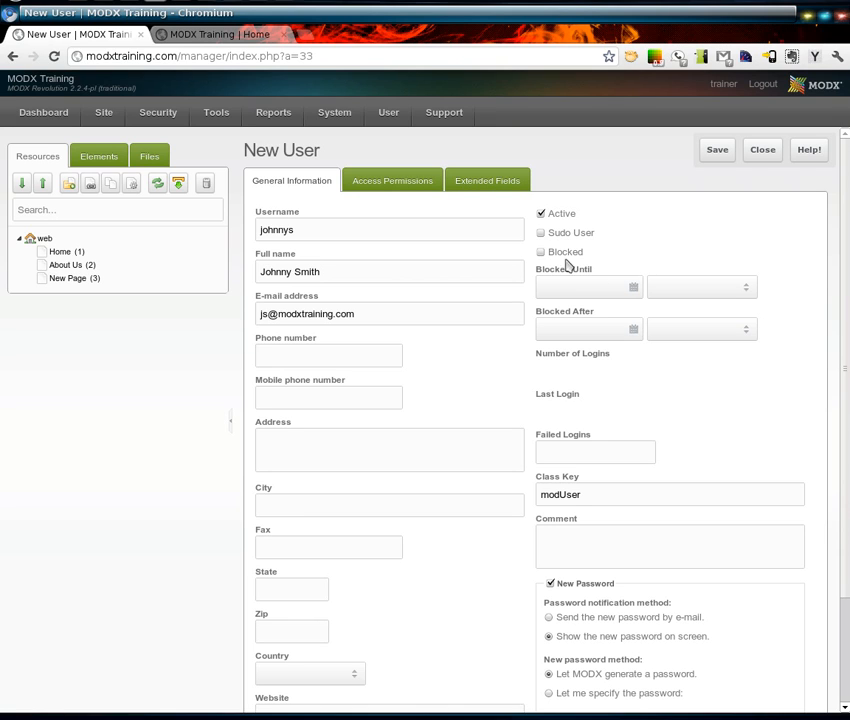
mouse_move(543, 259)
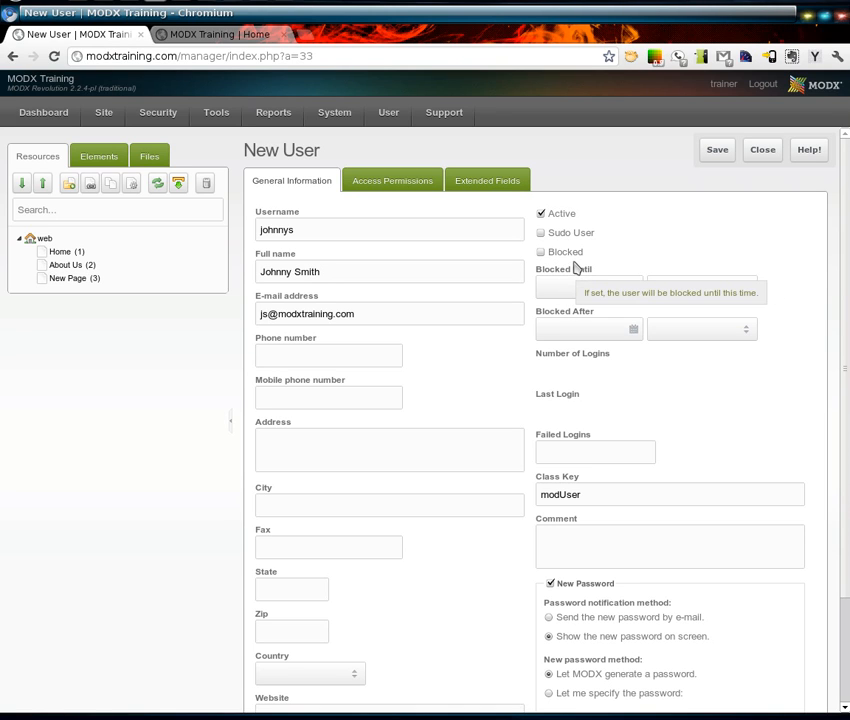
- Tick the Blocked checkbox for the new user, then clear it again
mouse_move(572, 259)
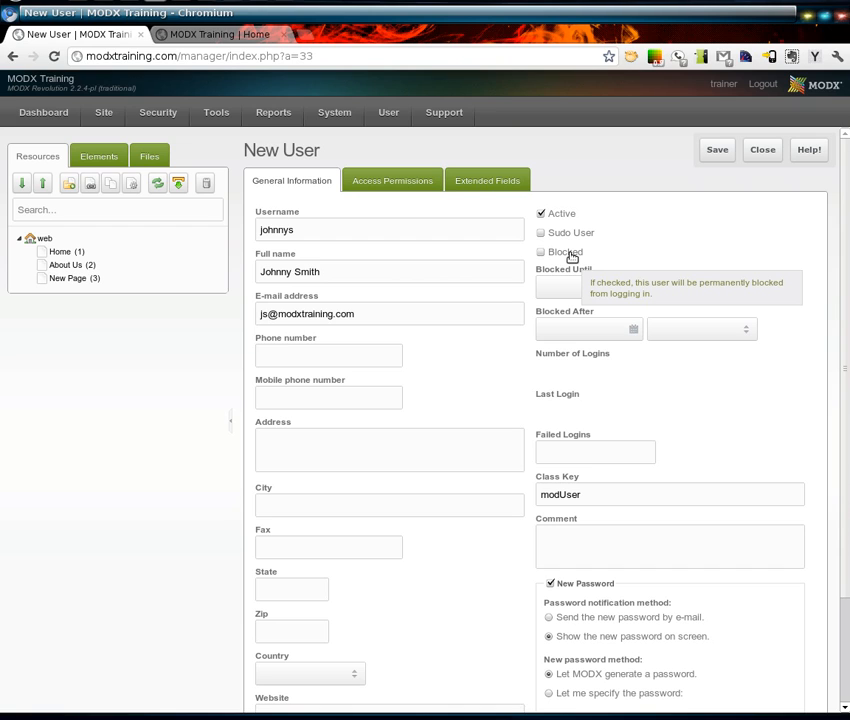
left_click(572, 258)
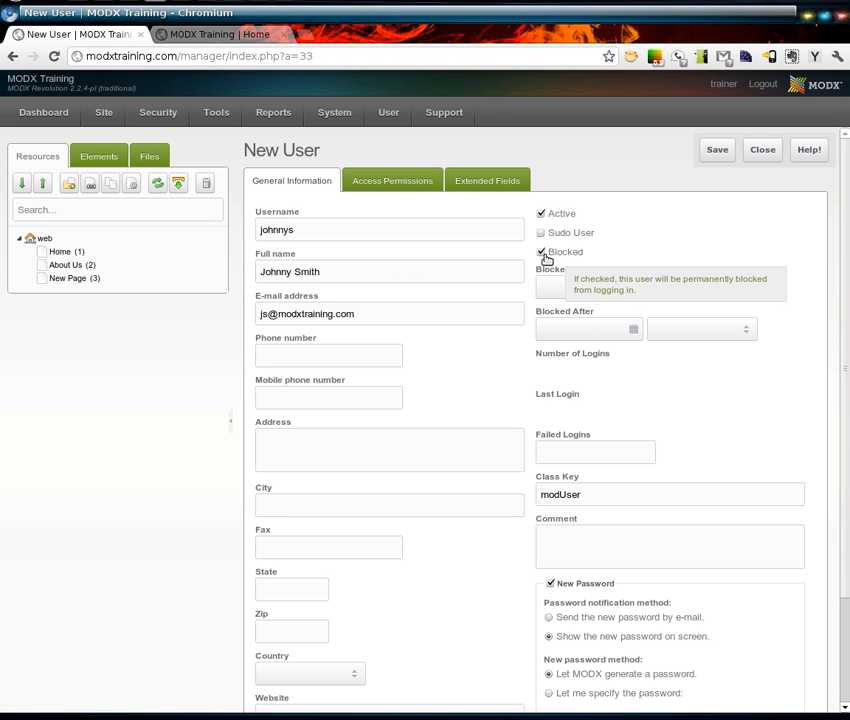
left_click(541, 252)
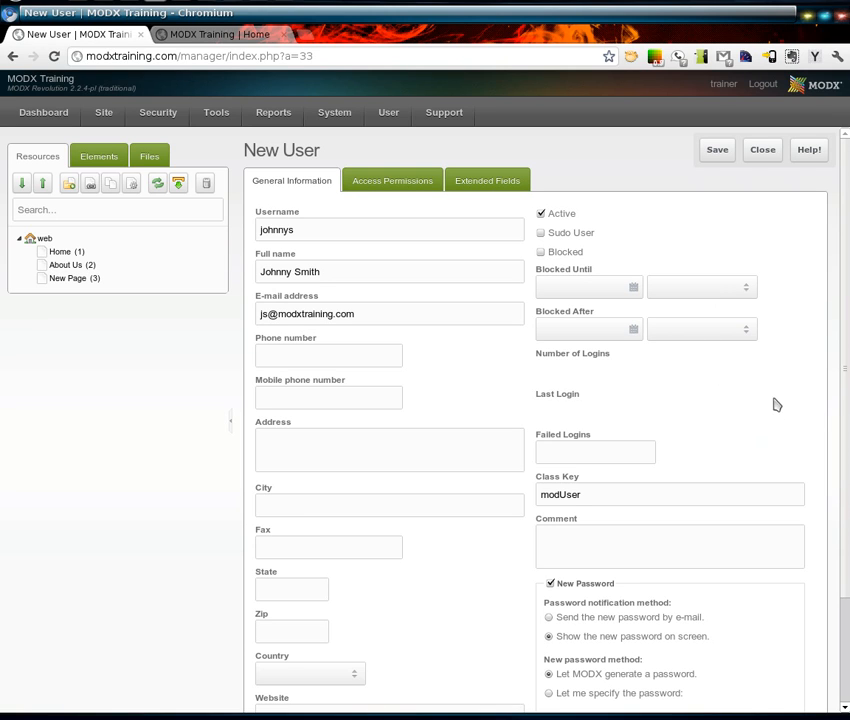
scroll(817, 406, "down", 1)
scroll(817, 406, "down", 1)
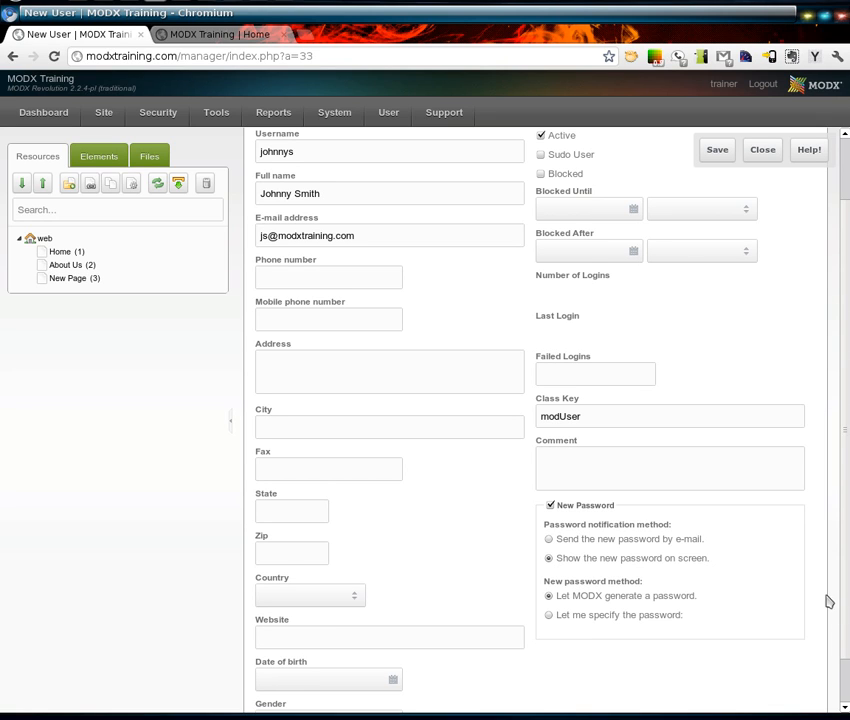
scroll(825, 603, "down", 1)
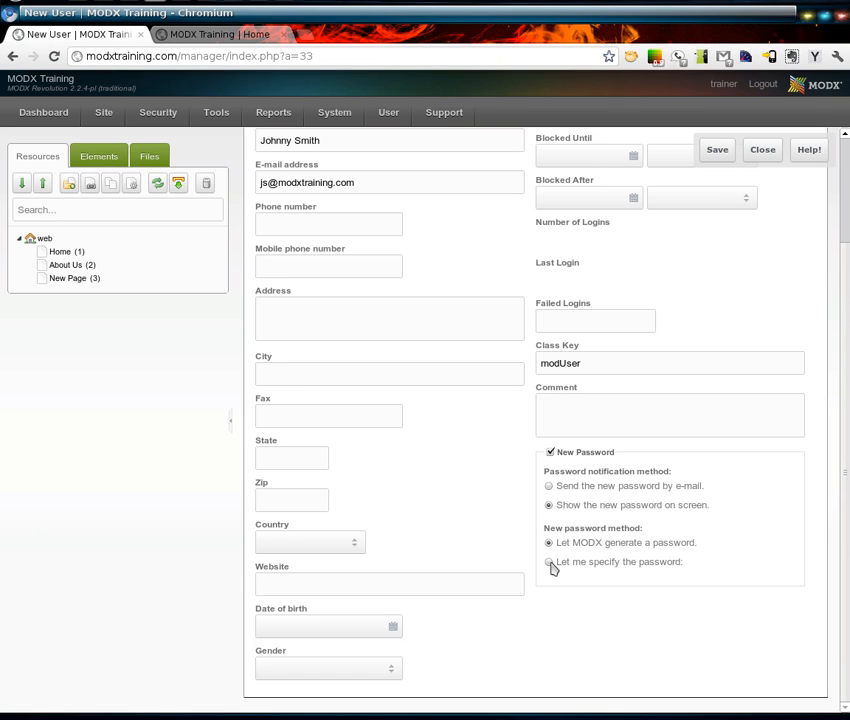
left_click(550, 563)
left_click(646, 603)
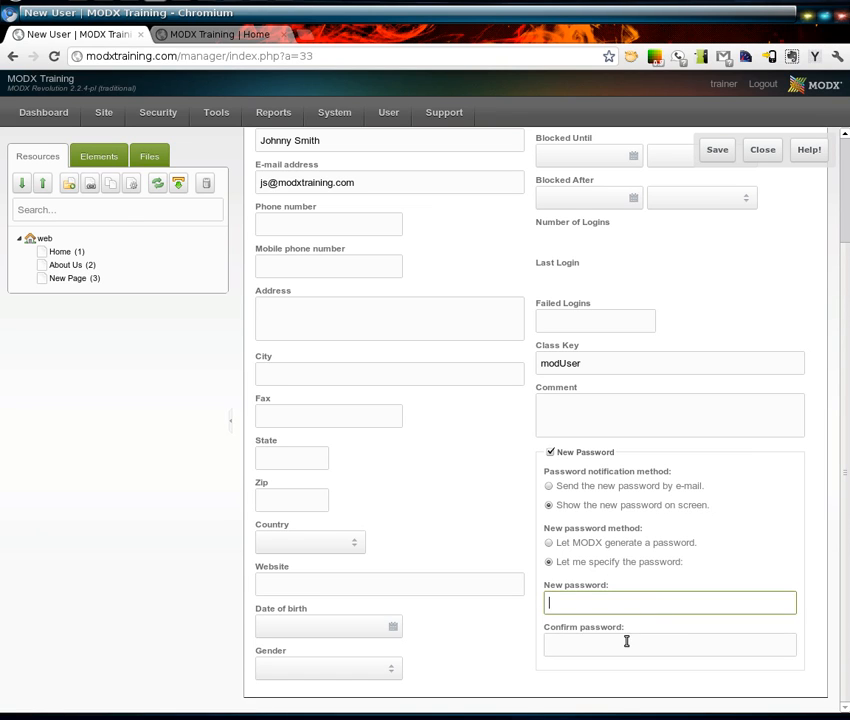
left_click(626, 640)
left_click(628, 603)
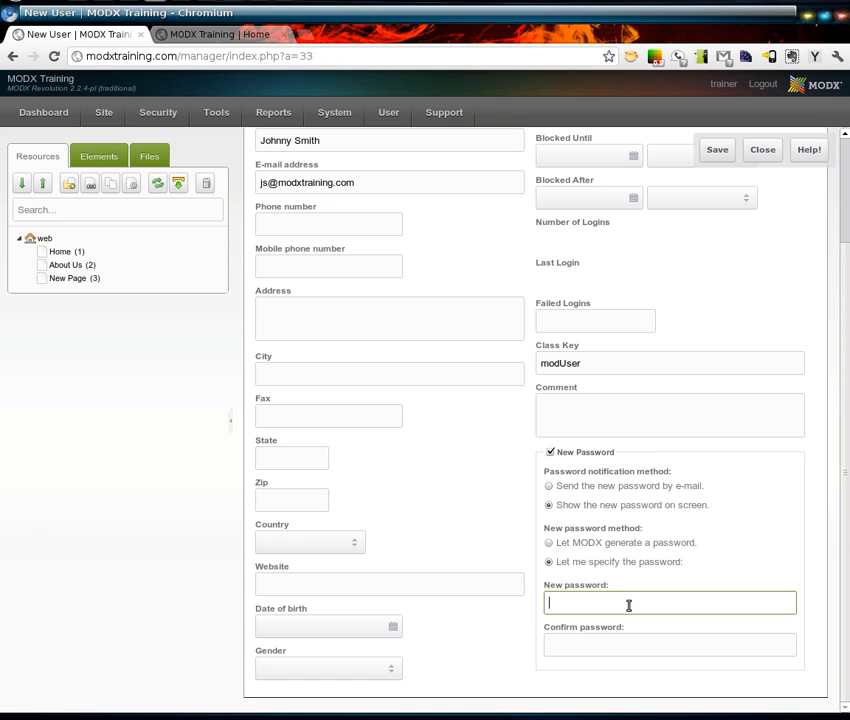
left_click(549, 543)
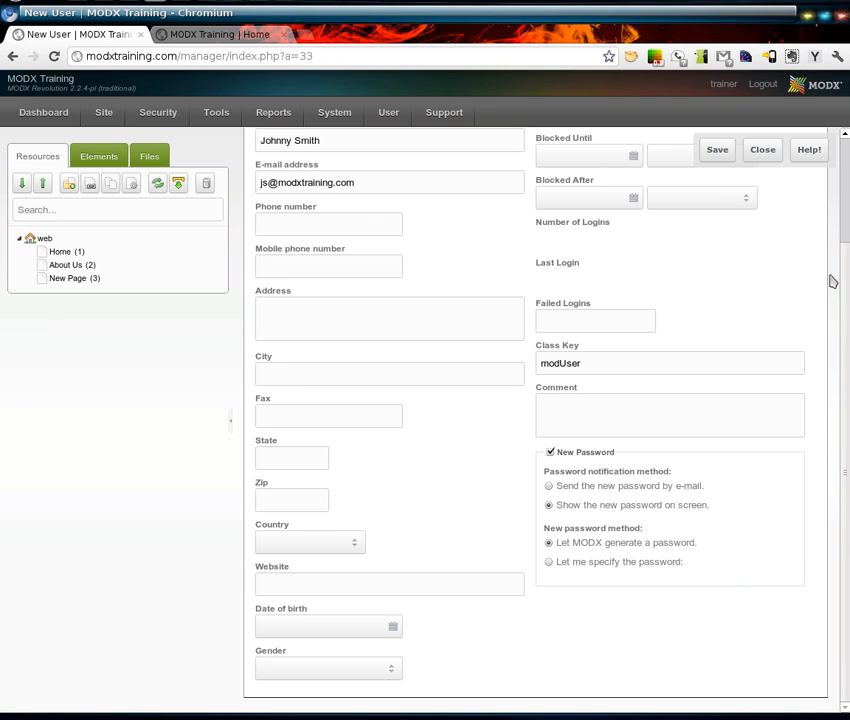
scroll(844, 205, "up", 2)
scroll(846, 192, "up", 1)
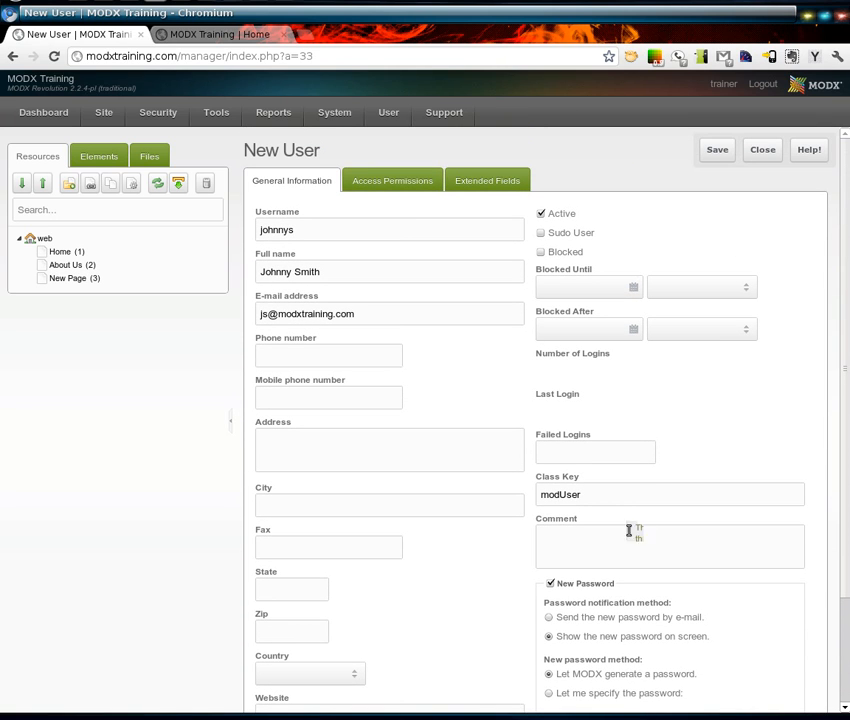
- Add the user to the Administrator group with the Super User role and save the membership
left_click(395, 182)
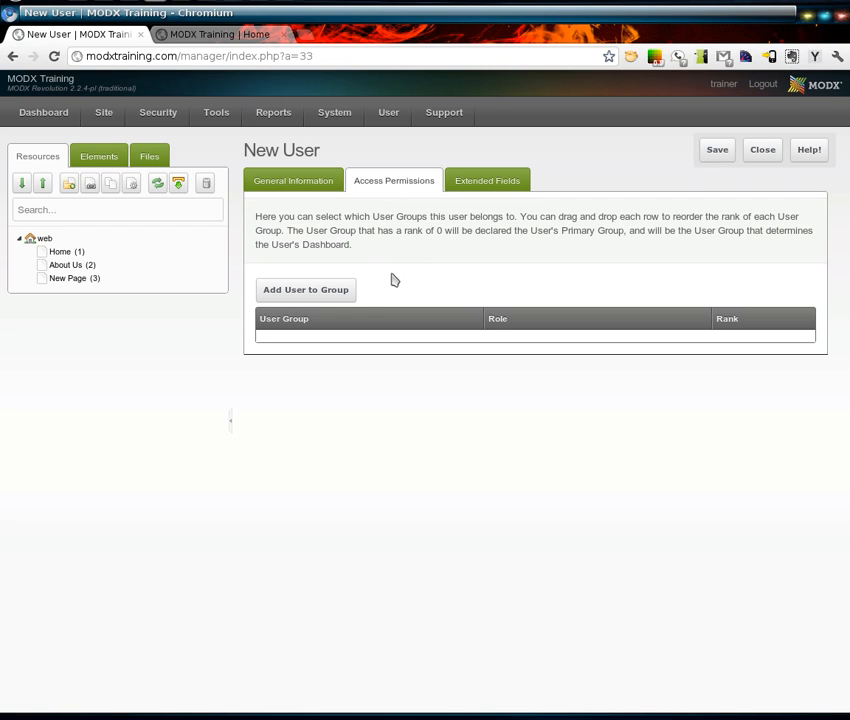
left_click(294, 296)
left_click_drag(482, 320, 594, 343)
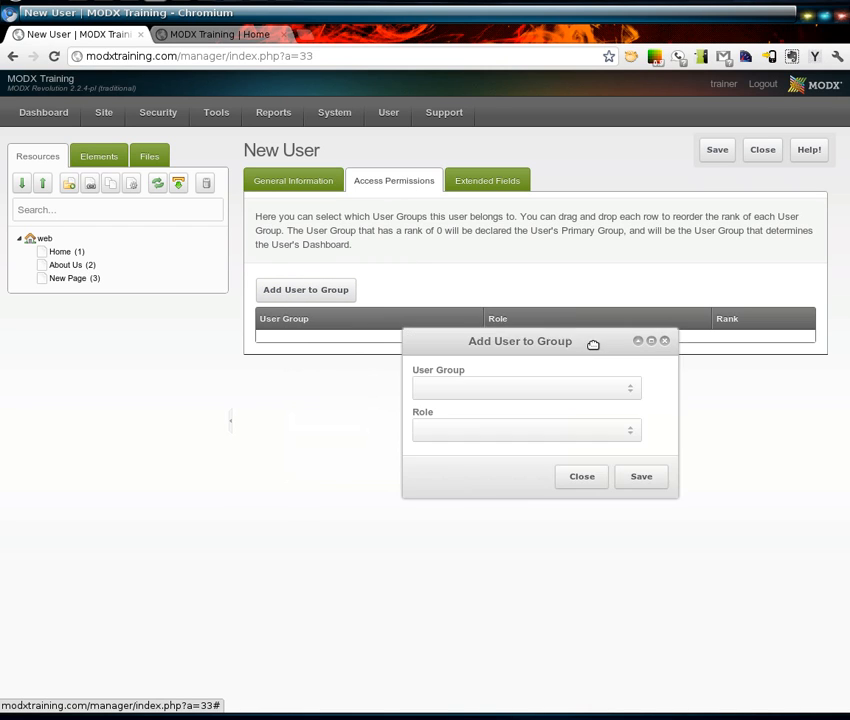
left_click(629, 390)
left_click(583, 408)
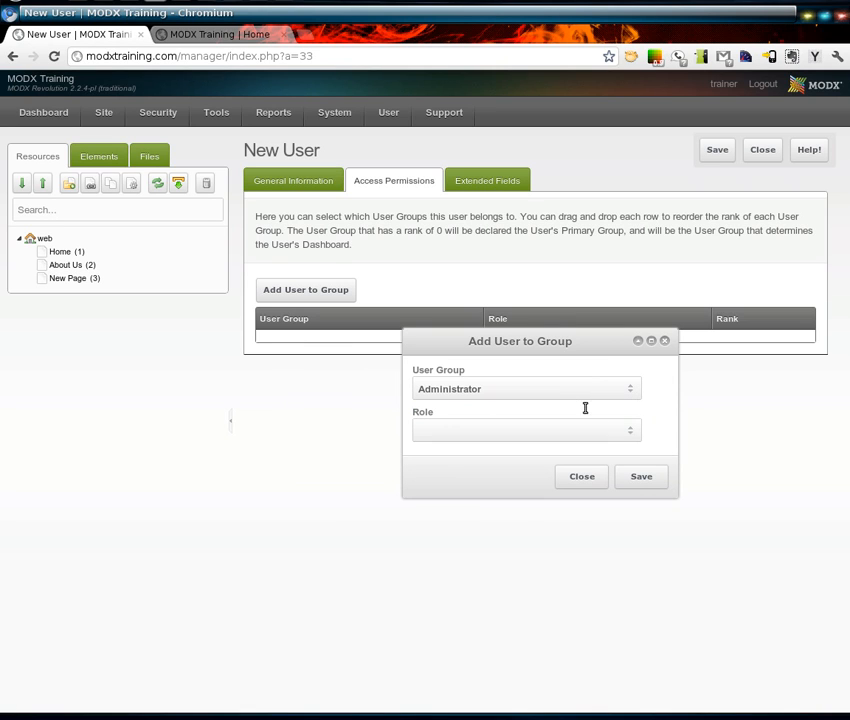
left_click(628, 434)
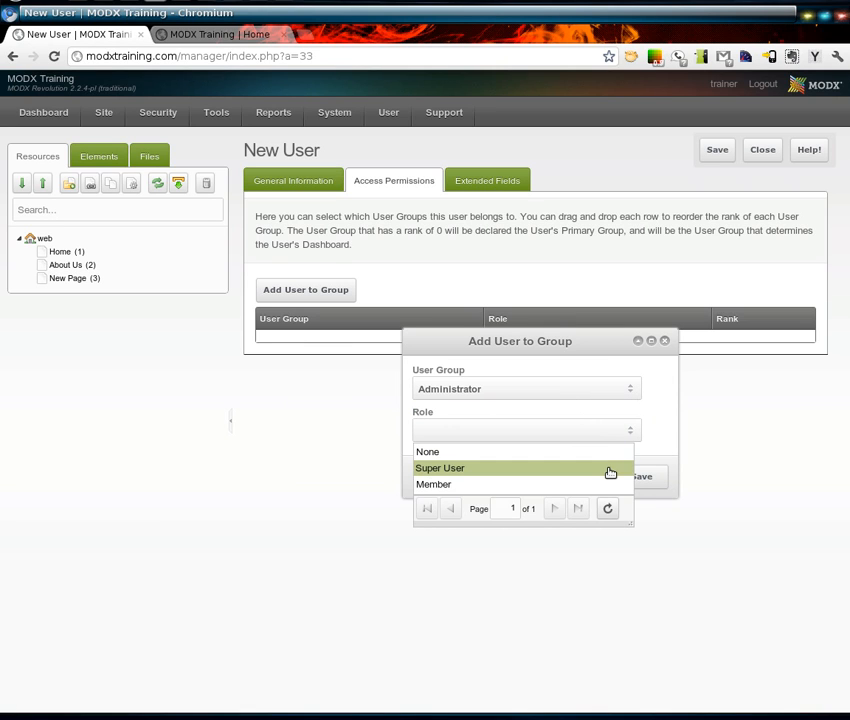
left_click(610, 469)
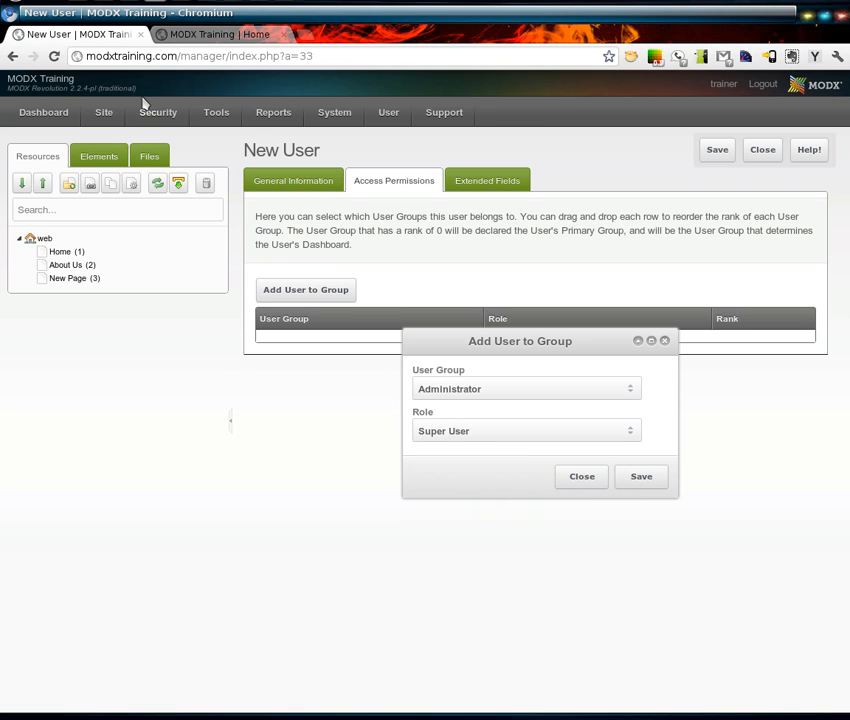
left_click(645, 480)
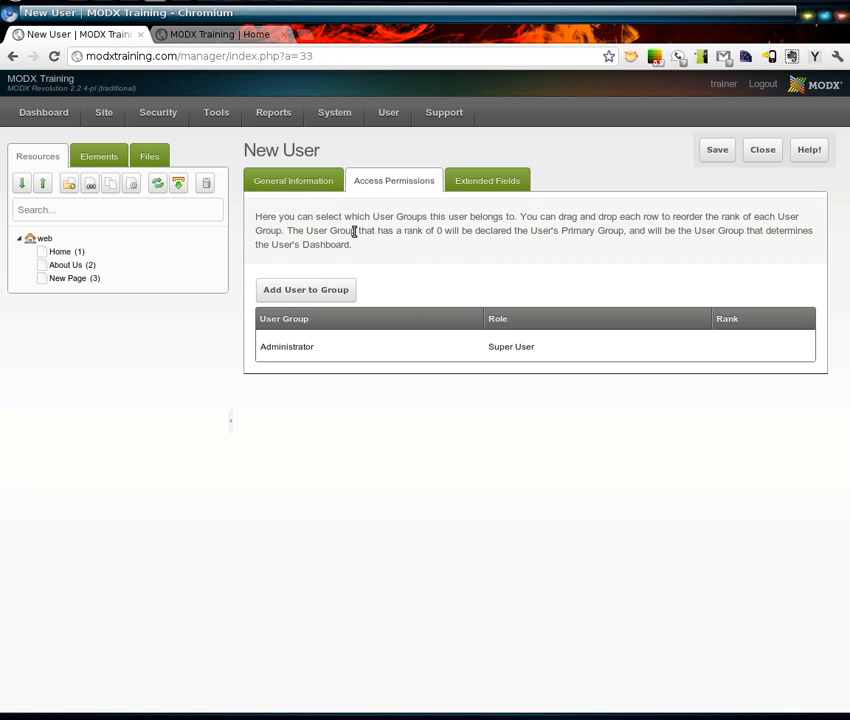
left_click(314, 188)
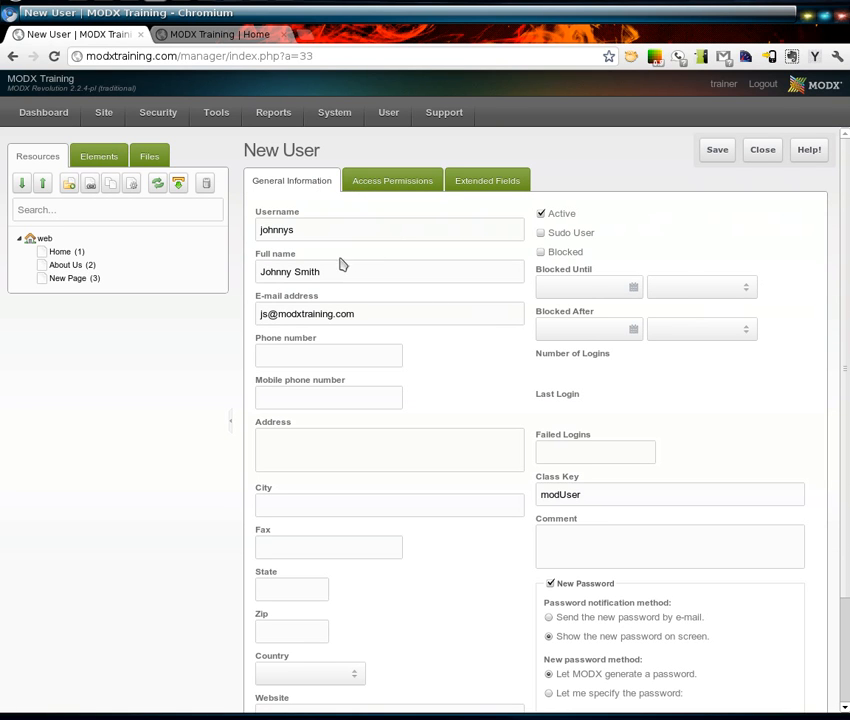
mouse_move(317, 237)
- Save the new user, copy the generated password, and dismiss the password notification
left_click(717, 152)
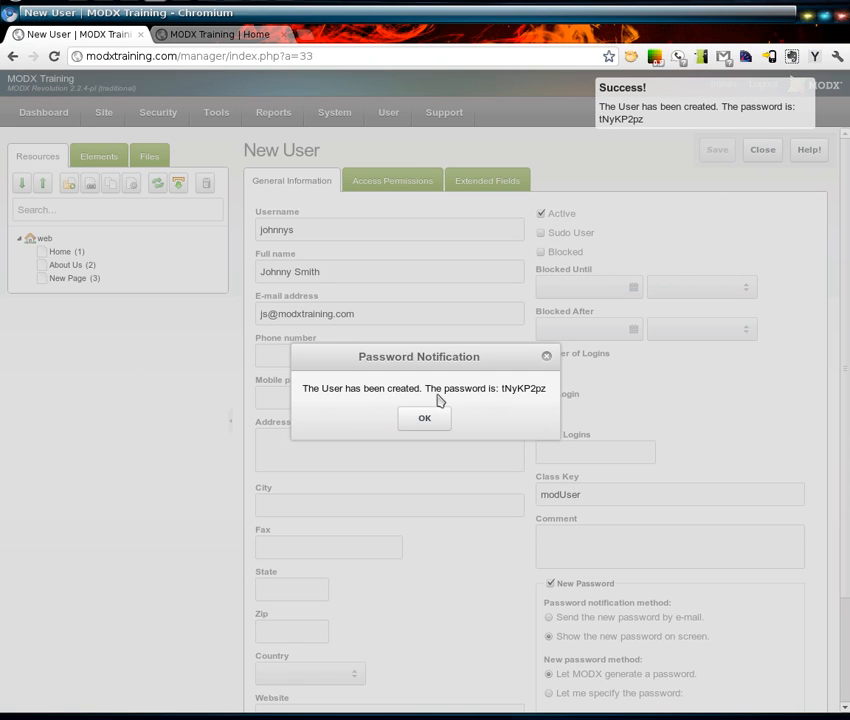
double_click(531, 390)
right_click(531, 390)
left_click(563, 396)
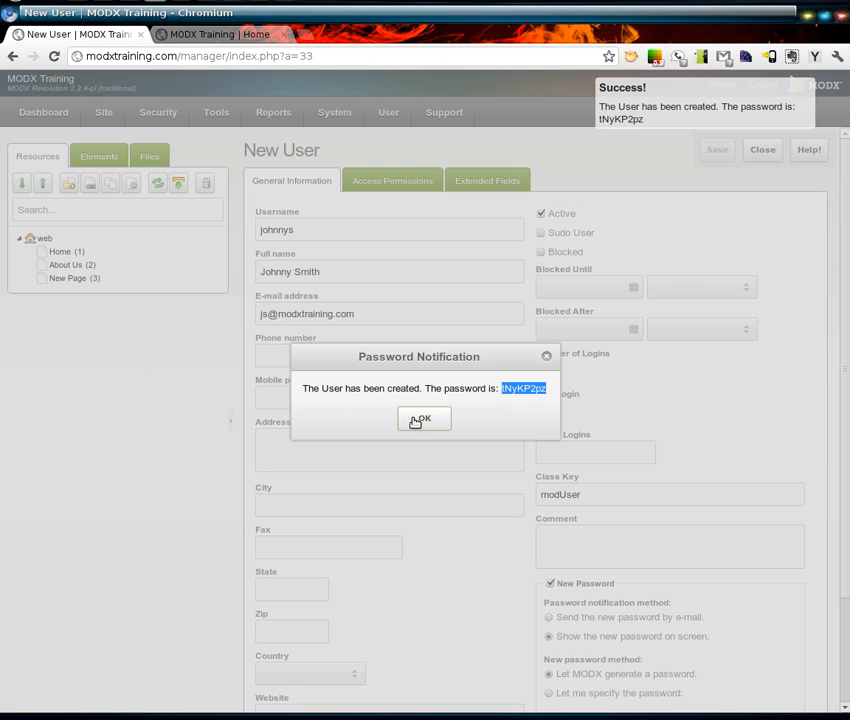
left_click(425, 421)
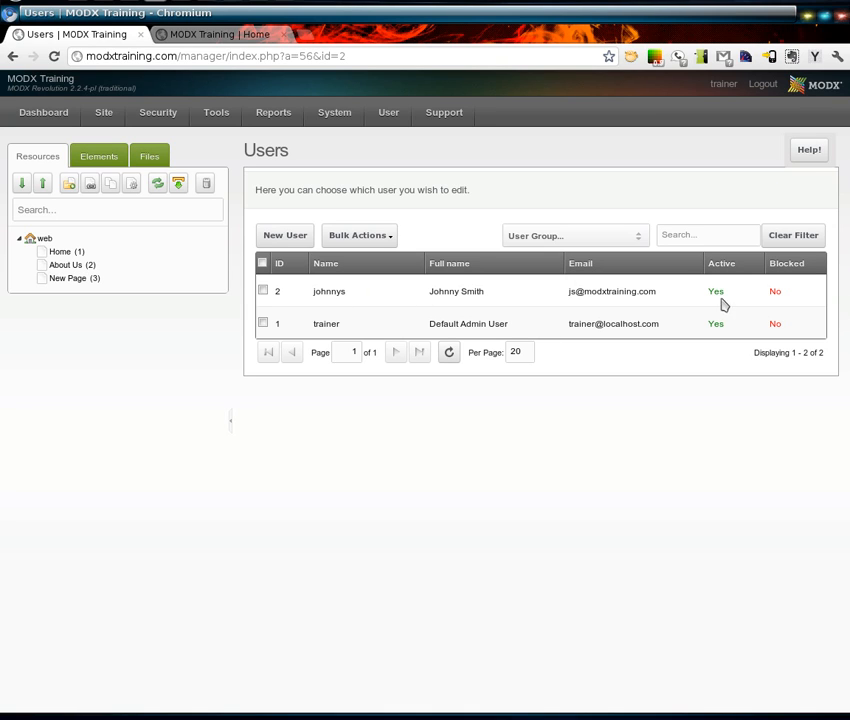
- Log out and sign back in with the new username and copied password
left_click(766, 84)
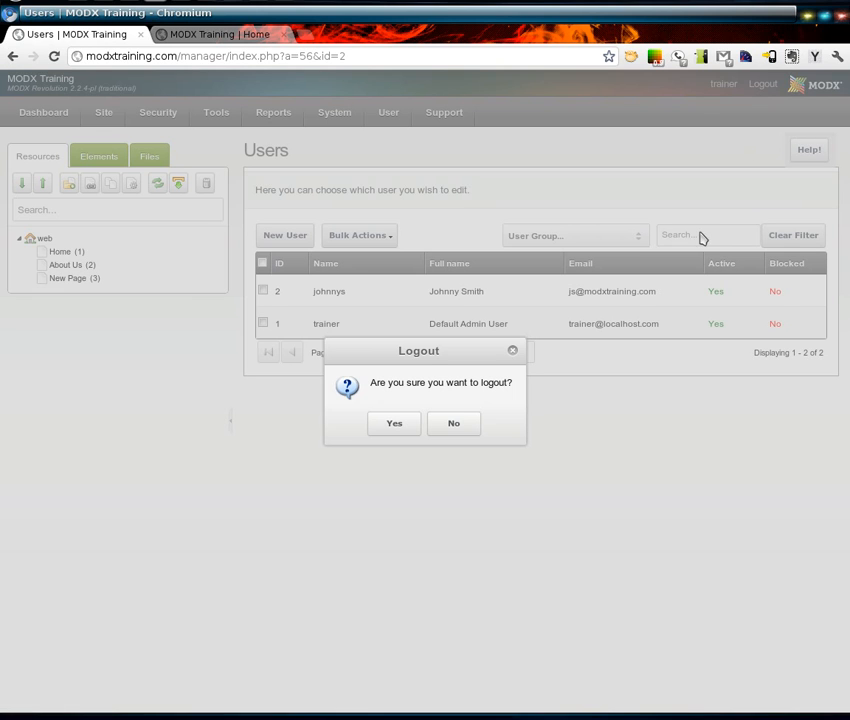
left_click(395, 424)
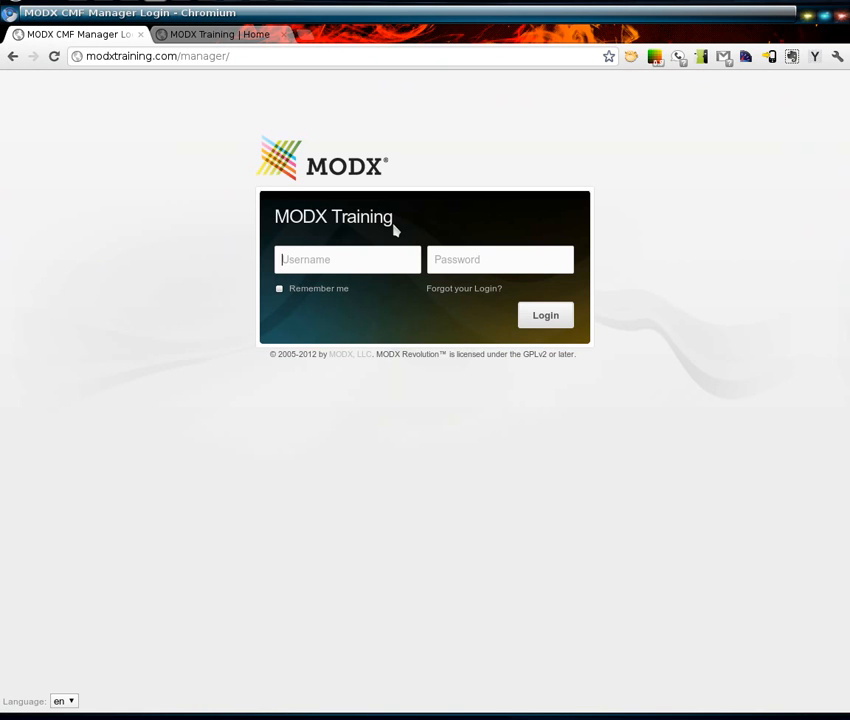
type("john")
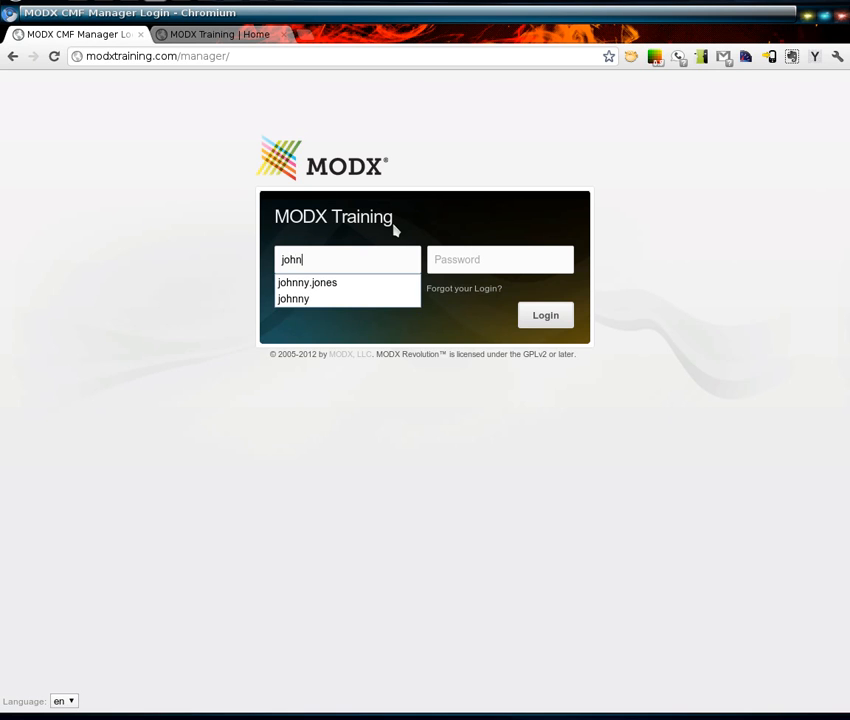
type("nys********")
key("Return")
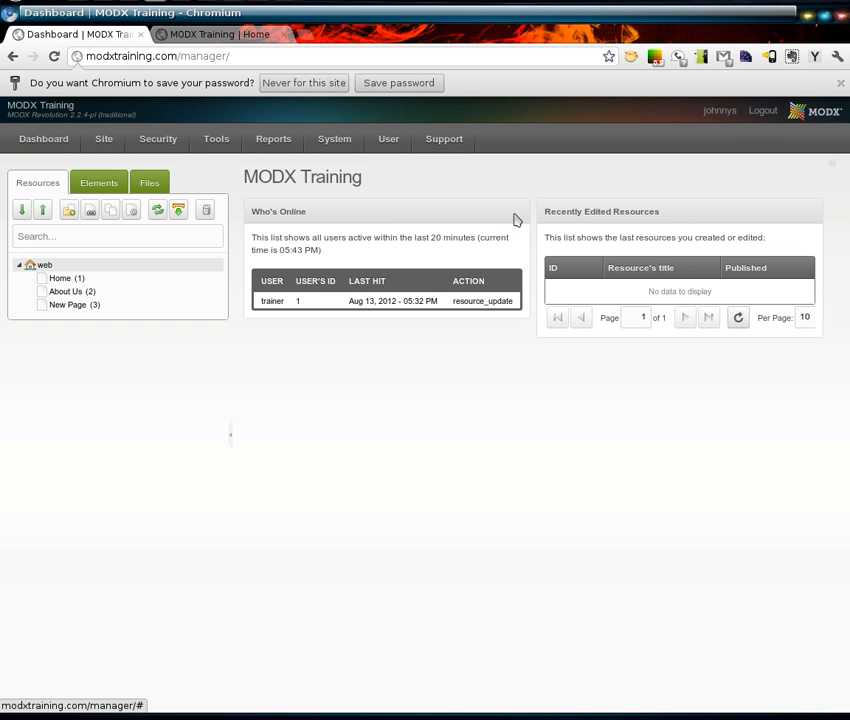
mouse_move(43, 147)
- Open the user's Profile from the header and go to the Reset Password Old Password field
left_click(720, 111)
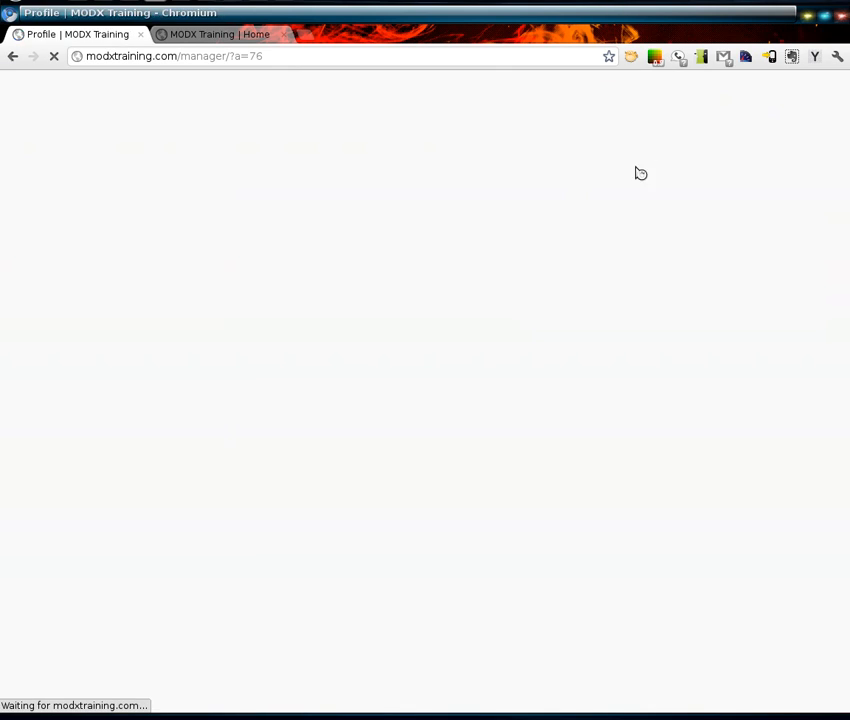
left_click(380, 186)
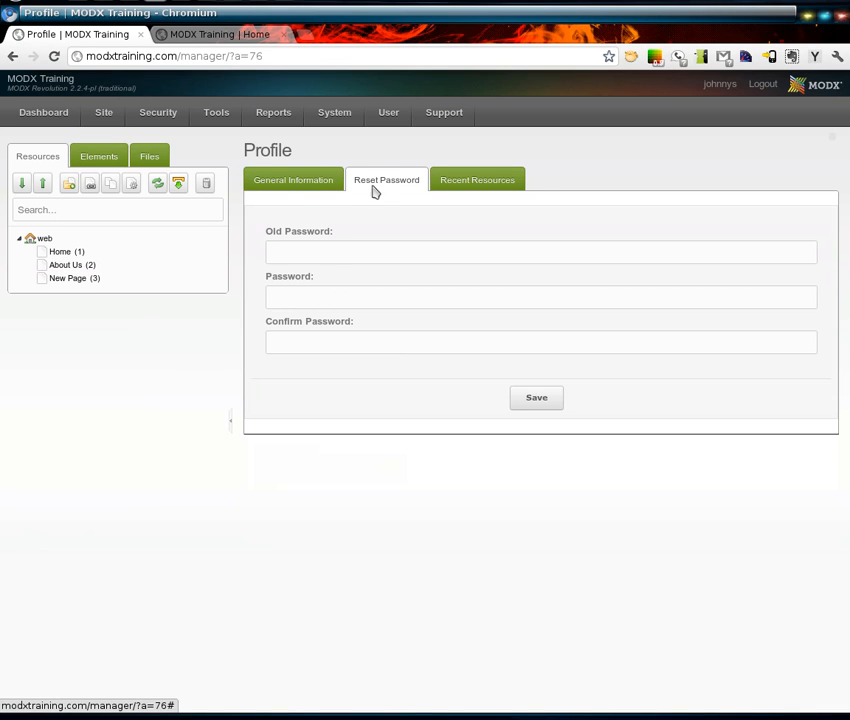
left_click(317, 253)
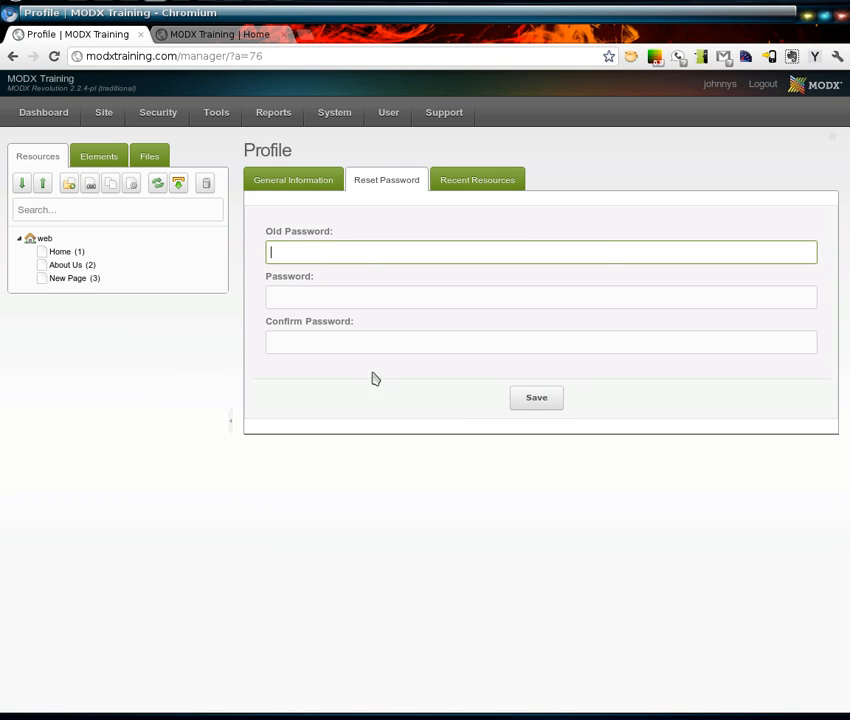